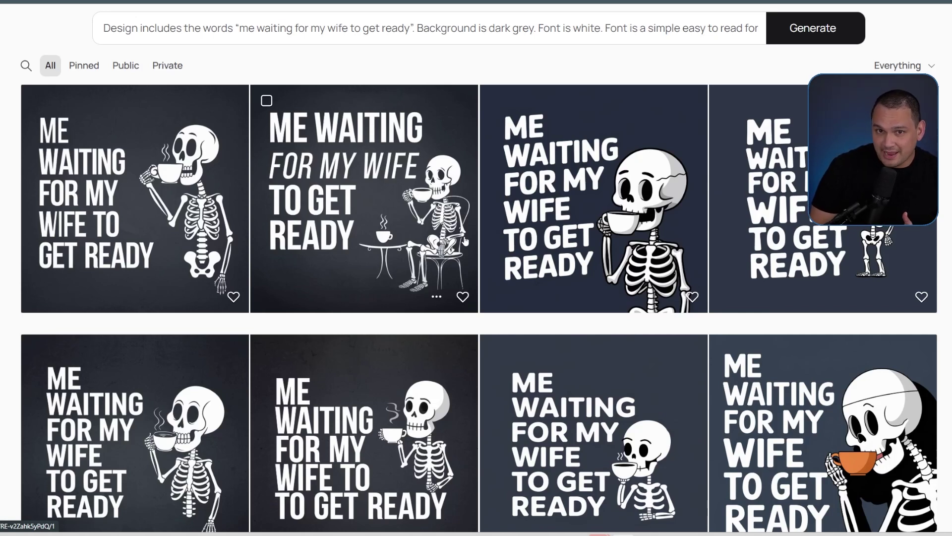
# Specify in the prompt that the cartoon skeleton is shown "from the torso up" and generate the images
pyautogui.click(454, 29)
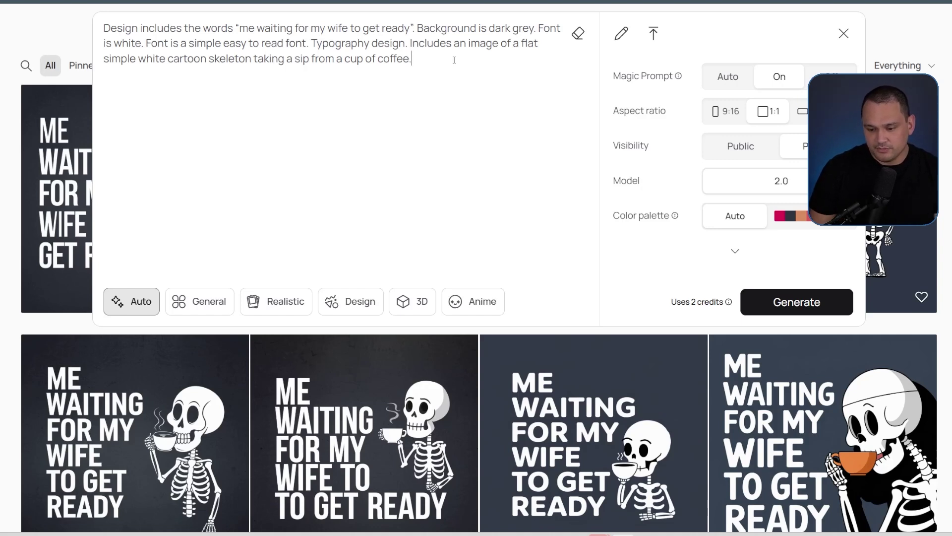
pyautogui.hotkey('ctrl', 'z')
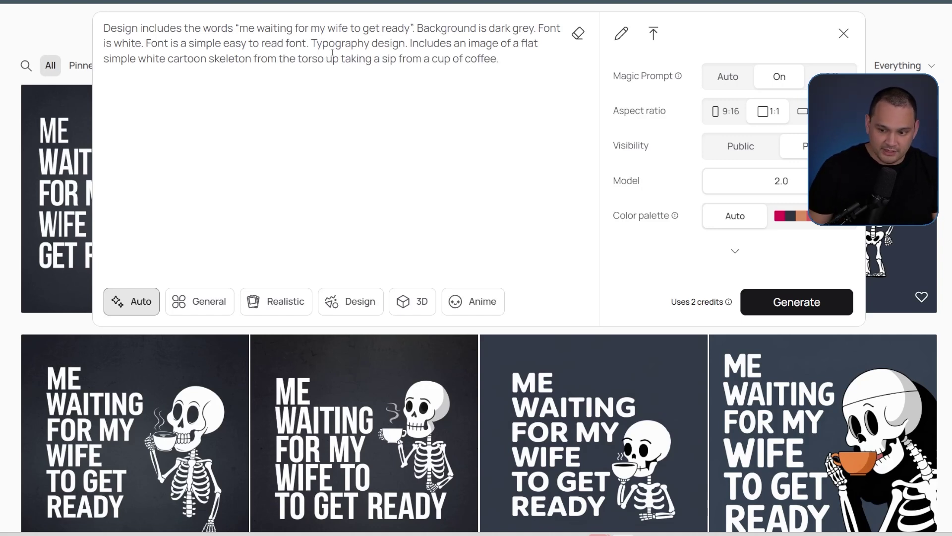
pyautogui.click(804, 303)
pyautogui.scroll(-1, 881, 320)
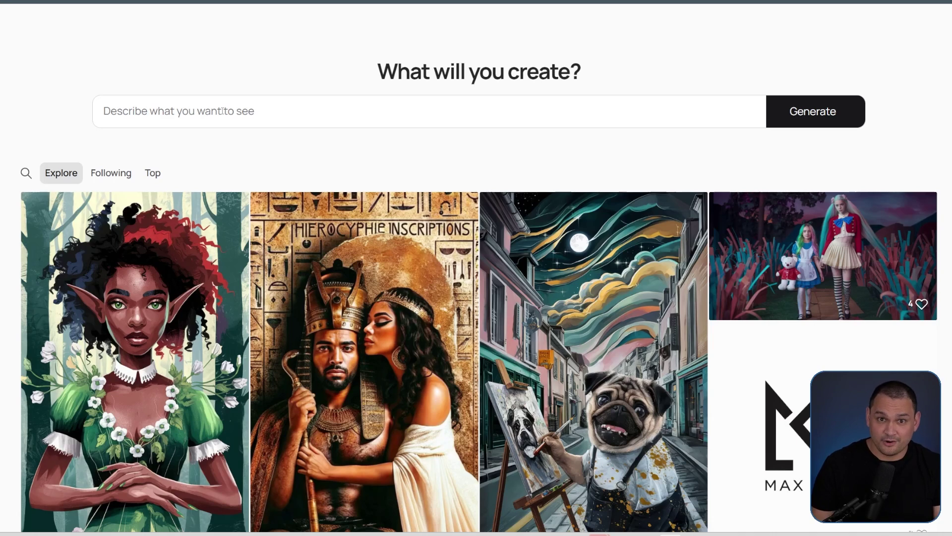
# Start a new single-line prompt reading "Background is dark grey. Font is white. Typography design."
pyautogui.click(223, 111)
pyautogui.write('Background is dark grey. Font is white. Design is typography based.')
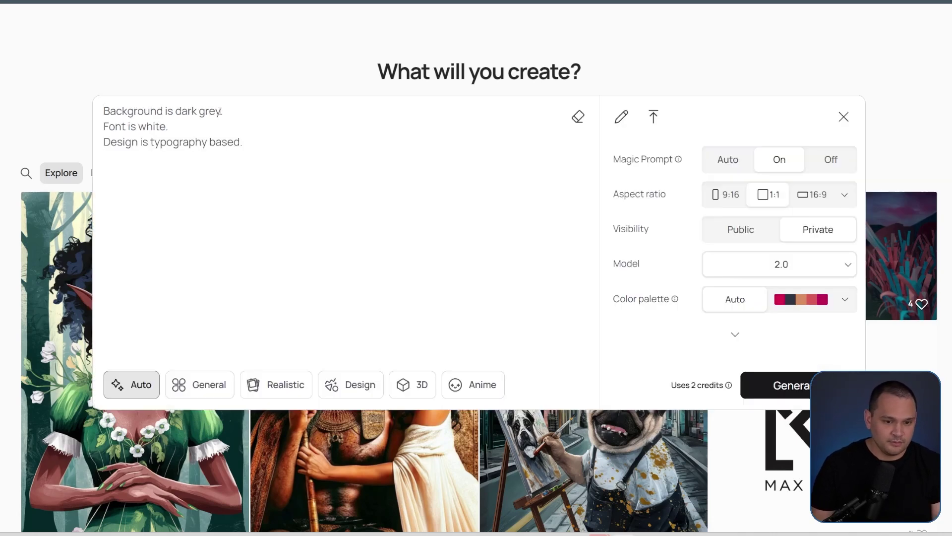
pyautogui.press('Delete')
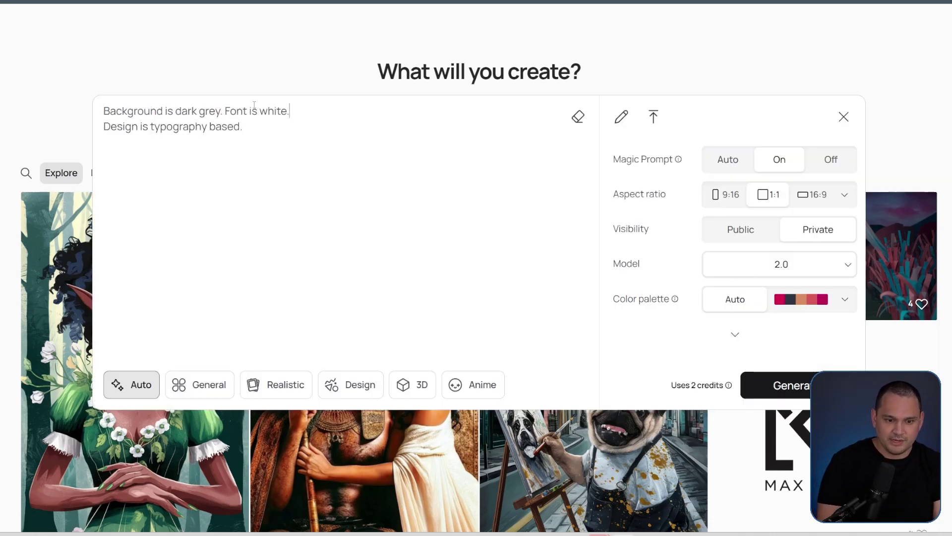
pyautogui.press('Delete')
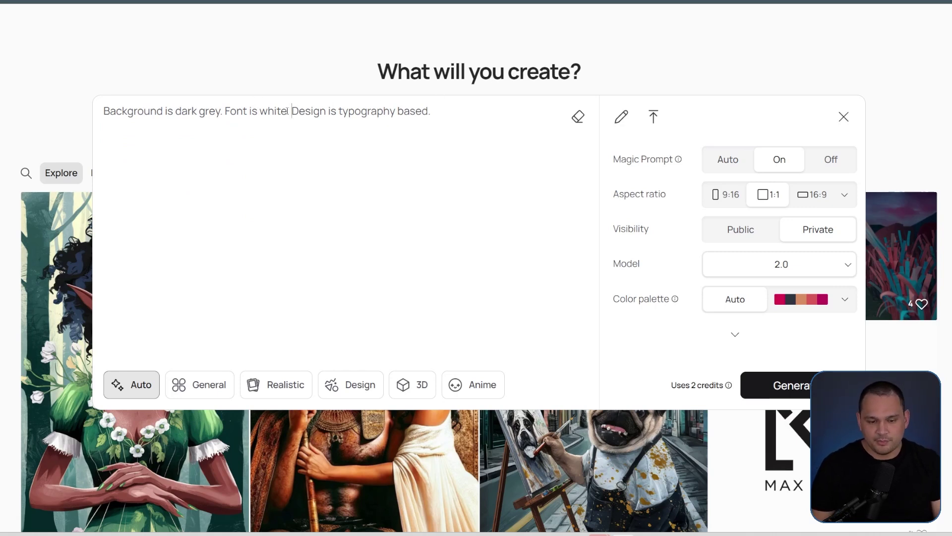
pyautogui.moveTo(287, 111)
pyautogui.mouseDown()
pyautogui.moveTo(432, 111)
pyautogui.moveTo(293, 112)
pyautogui.mouseUp()
pyautogui.write('T')
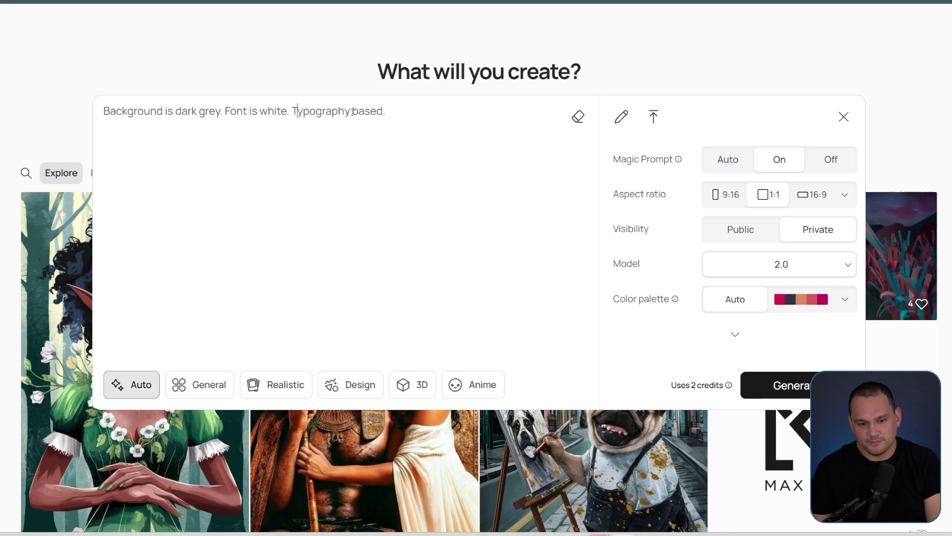
pyautogui.doubleClick(371, 112)
pyautogui.write('design')
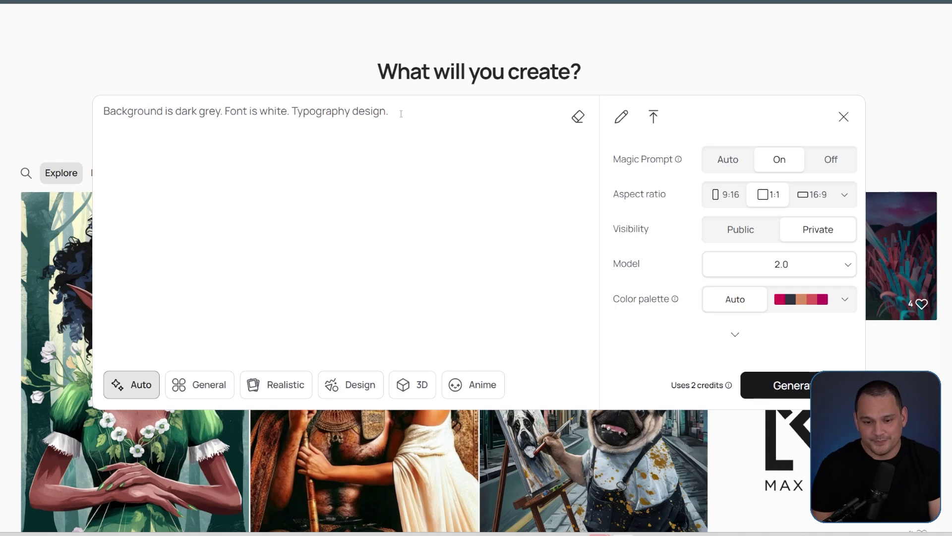
# Add the words "meet me at the barre", a silhouette of ballet shoes and an easy-to-read feminine font to the prompt, and generate designs
pyautogui.write('Design includes the words "meet me at the barre"')
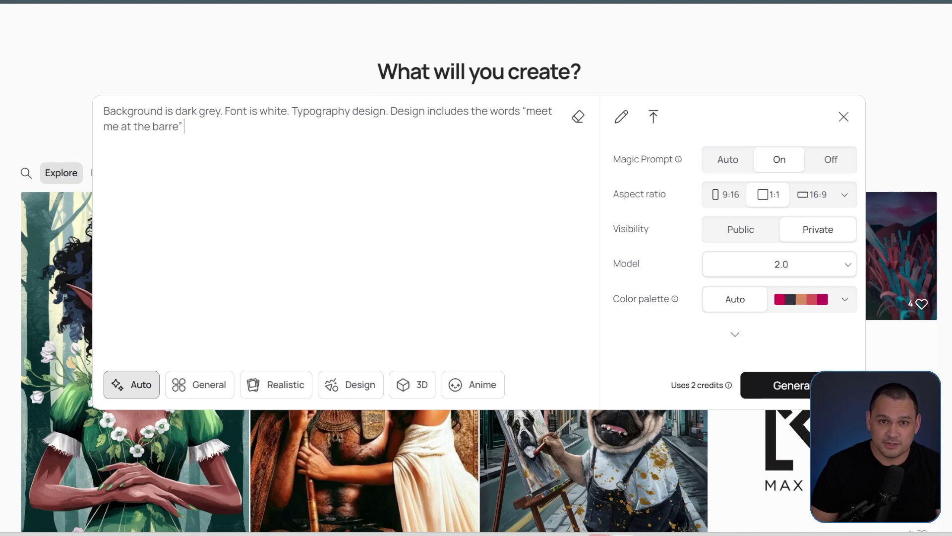
pyautogui.write('. Design includes a silhouette of ballet shoes')
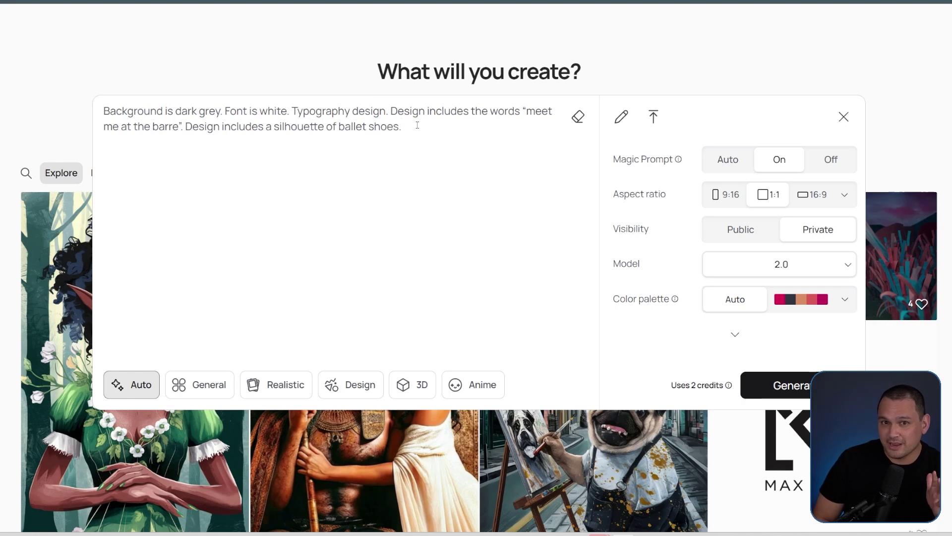
pyautogui.write('.')
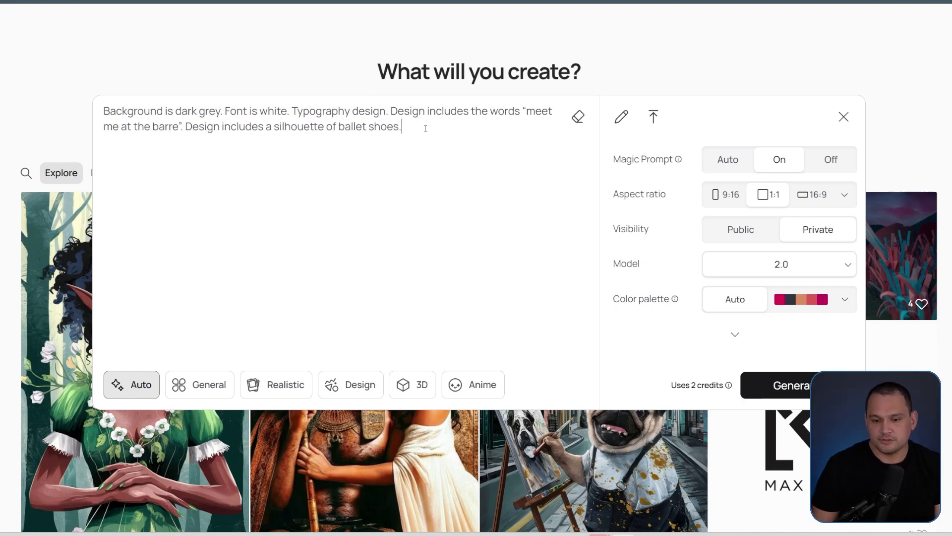
pyautogui.write('Font is easy to read and feminine.')
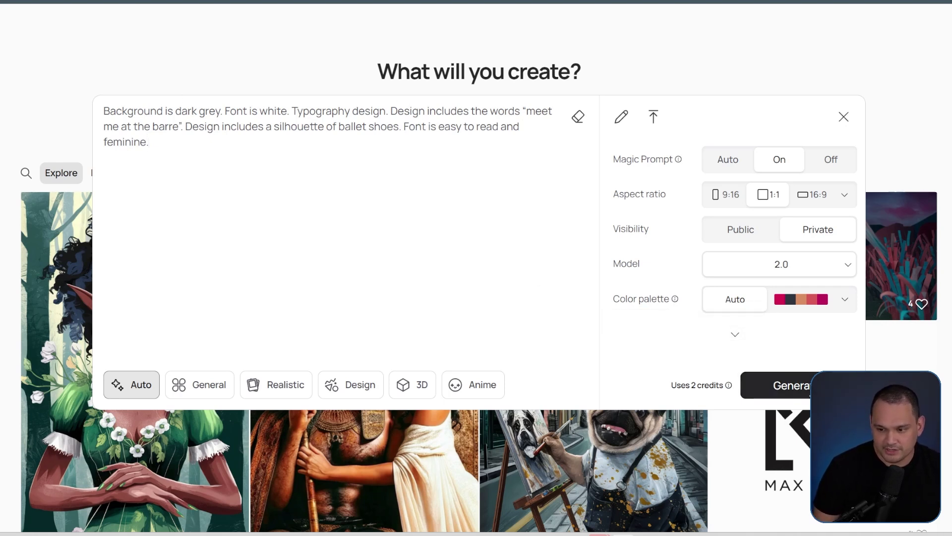
pyautogui.click(818, 386)
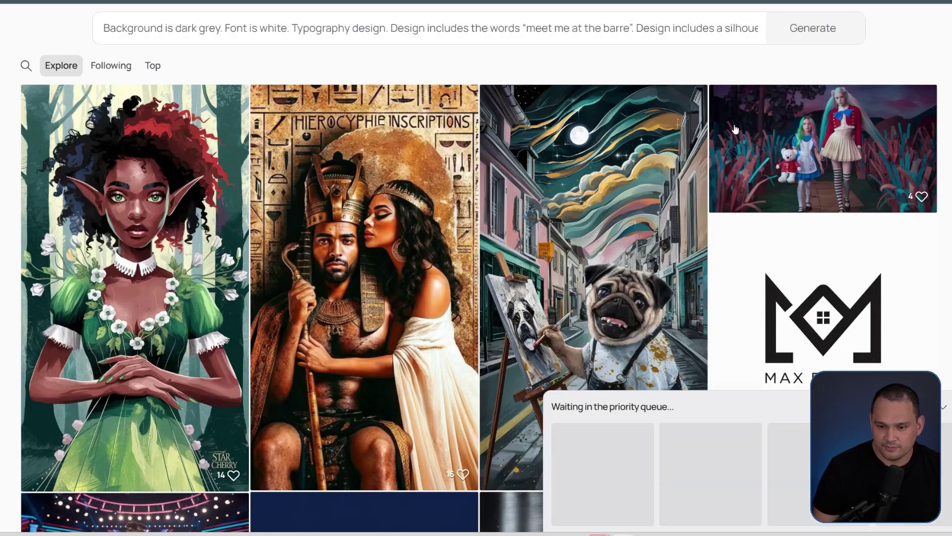
pyautogui.click(816, 36)
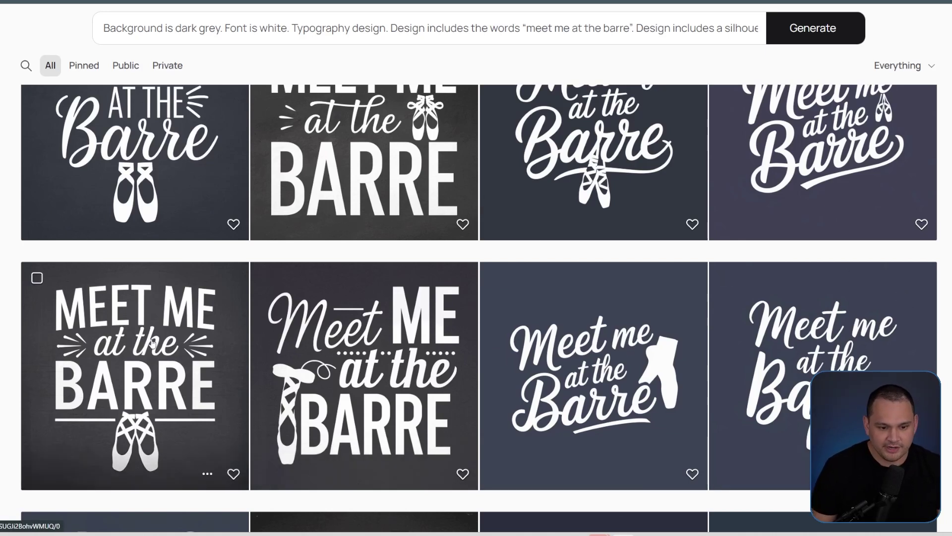
# Examine the generated "meet me at the barre" designs, comparing their font combinations and the placement of the ballet shoes
pyautogui.scroll(1, 156, 372)
pyautogui.scroll(3, 156, 372)
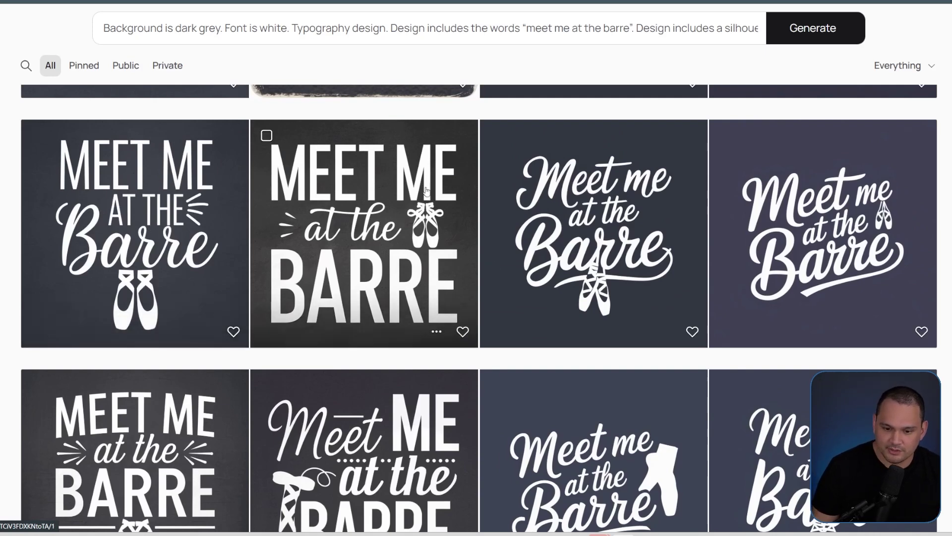
pyautogui.scroll(8, 347, 208)
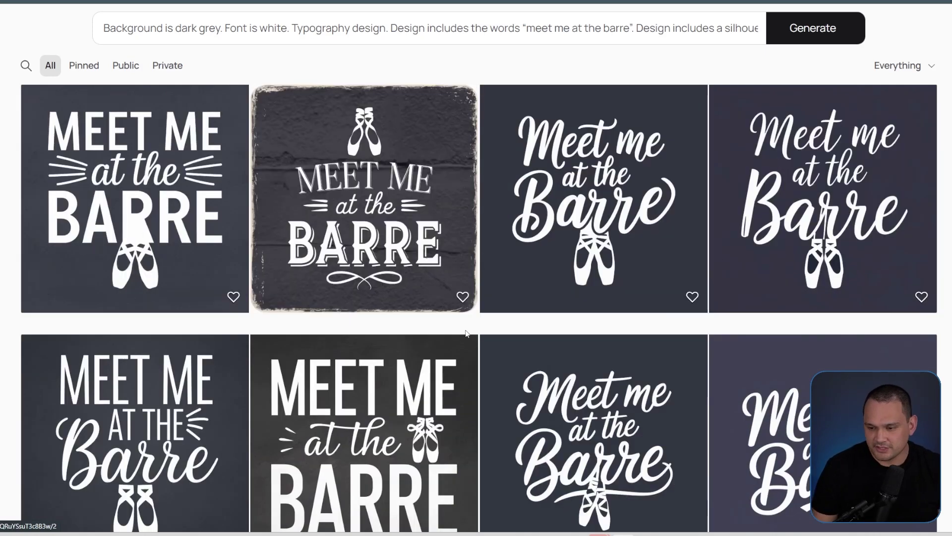
pyautogui.click(653, 25)
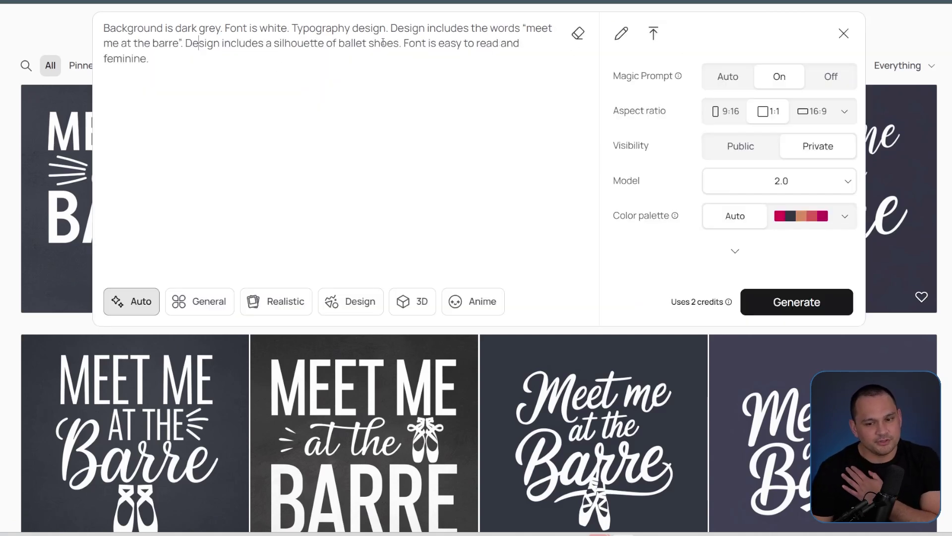
pyautogui.press('Escape')
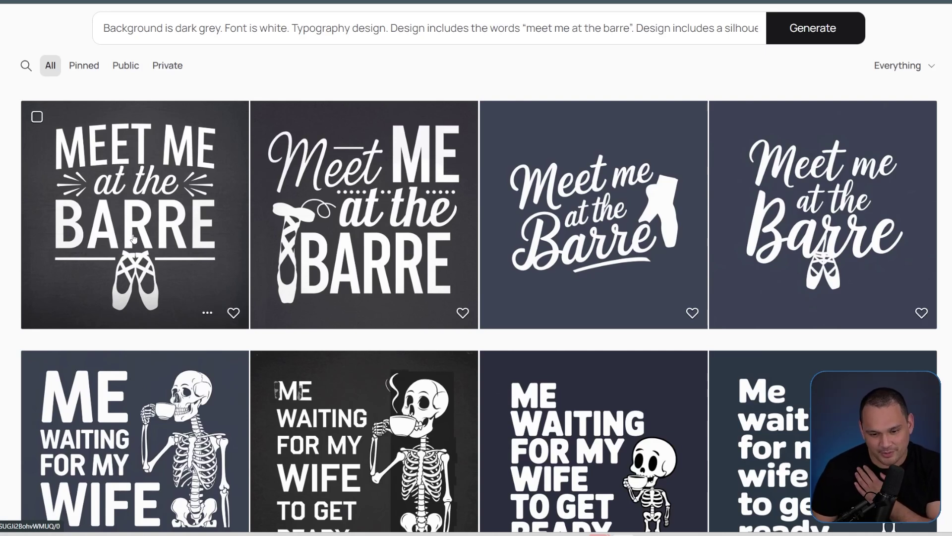
pyautogui.scroll(1, 149, 248)
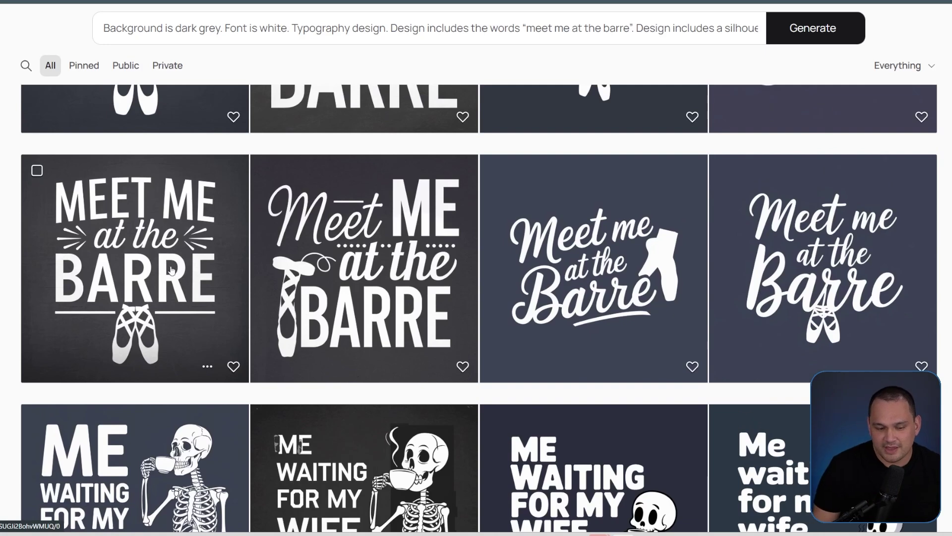
pyautogui.scroll(1, 167, 262)
pyautogui.scroll(2, 167, 260)
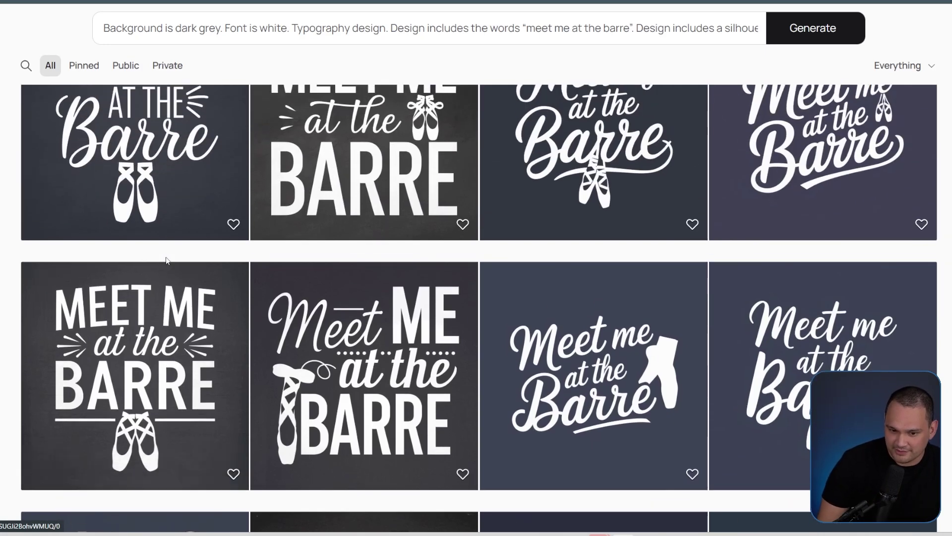
pyautogui.scroll(1, 164, 260)
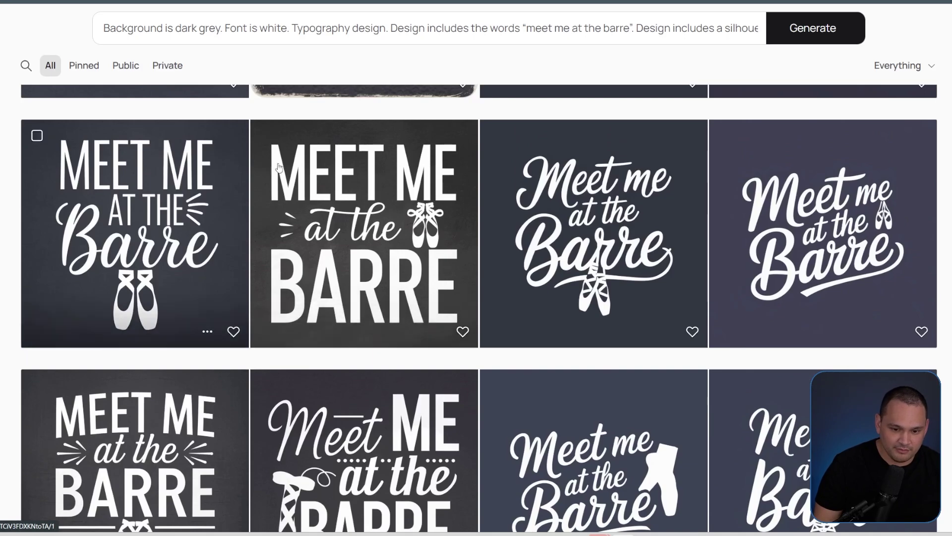
pyautogui.scroll(-3, 113, 245)
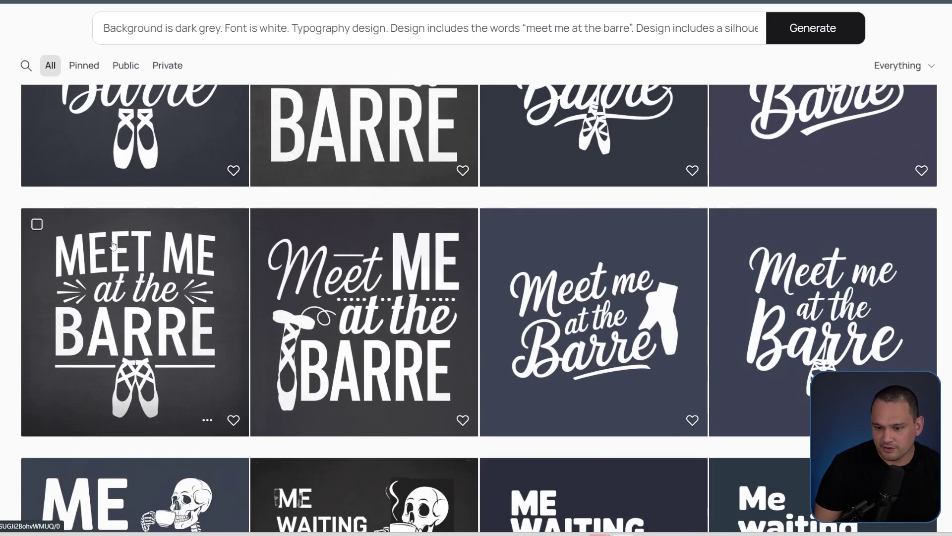
pyautogui.scroll(-10, 140, 290)
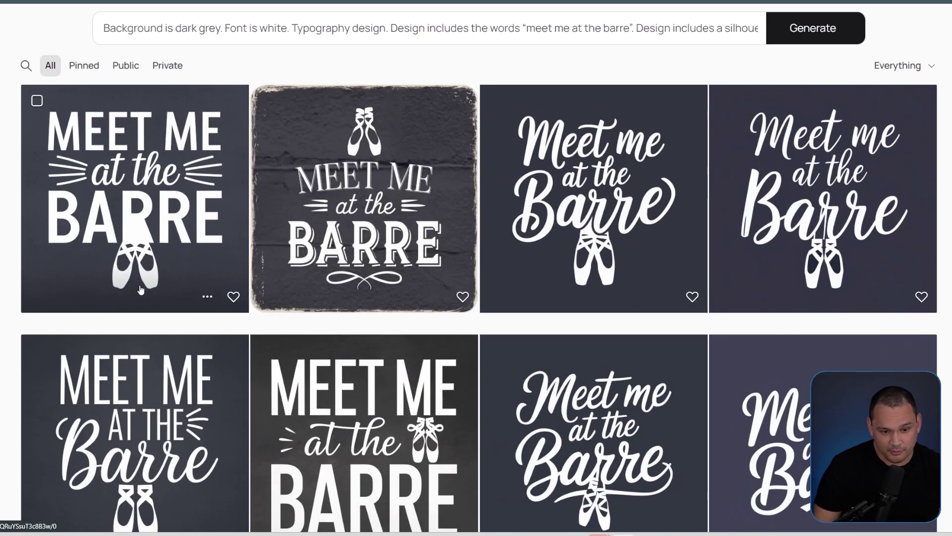
# Reword the prompt's font sentence to "Fonts include one font that is easy to read and one font that is a feminine script font."
pyautogui.click(526, 27)
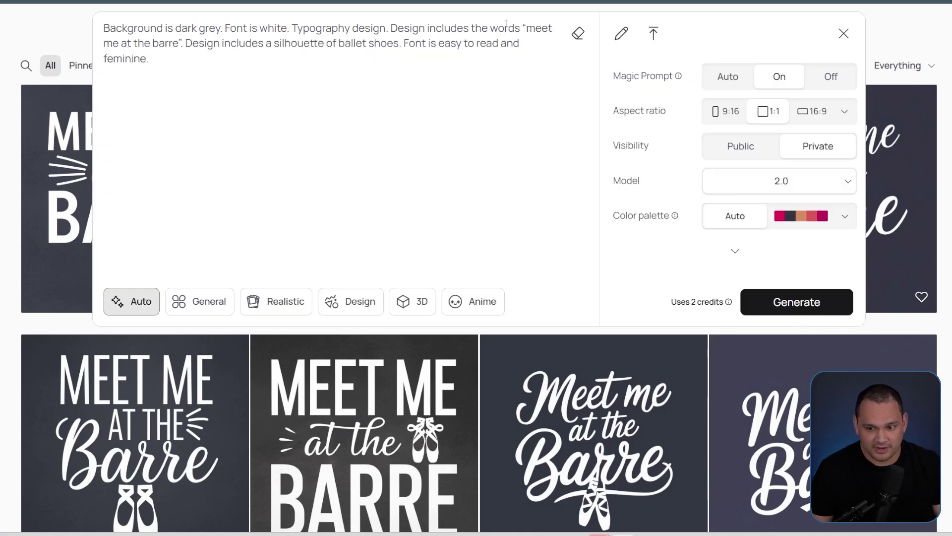
pyautogui.write('include one font ')
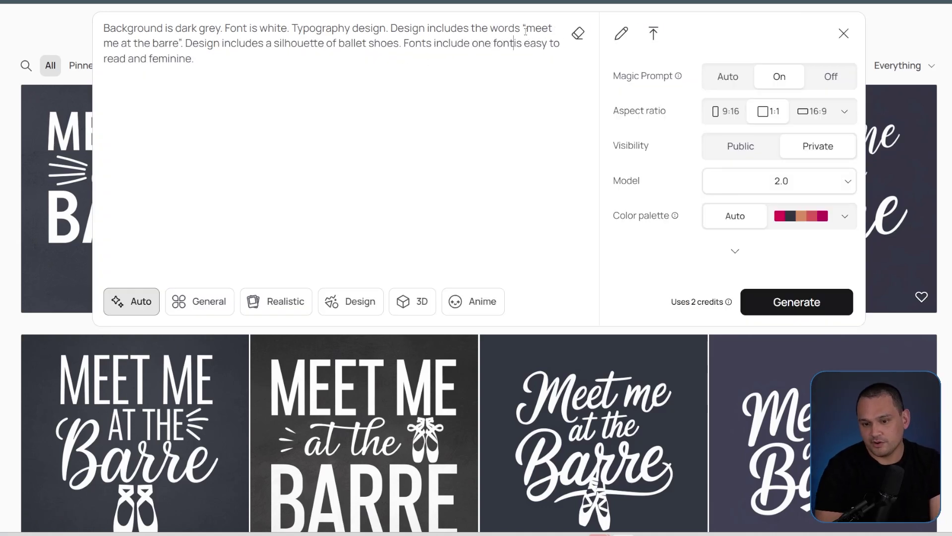
pyautogui.write('that is')
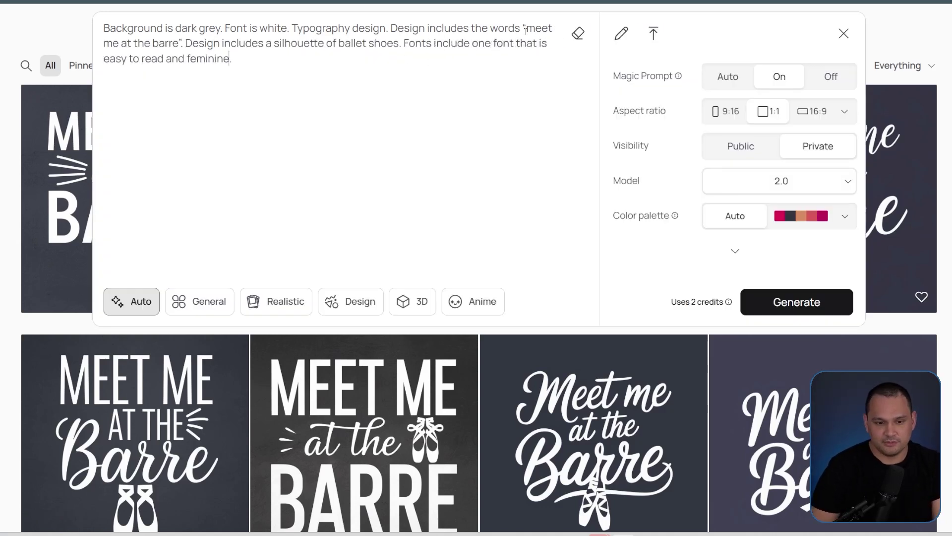
pyautogui.write(' easy to read and one font th')
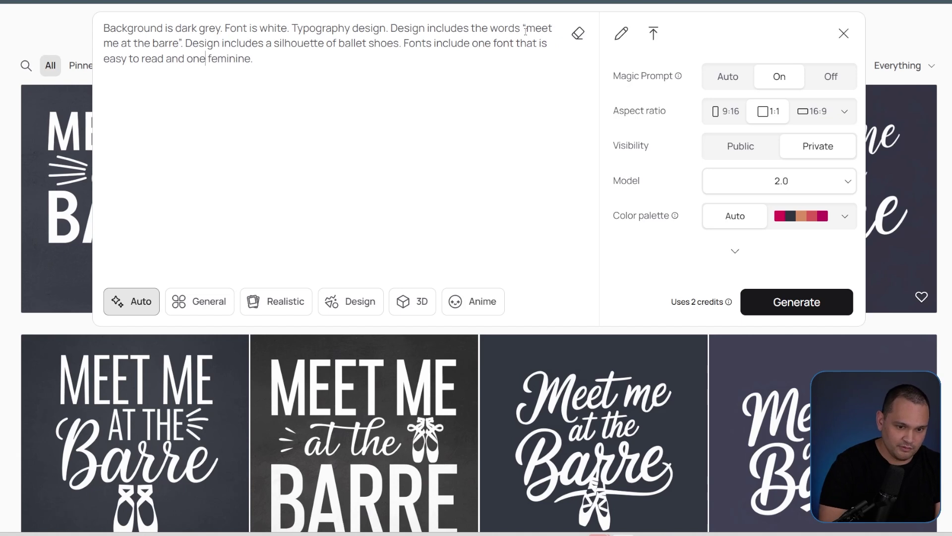
pyautogui.write('at is a f')
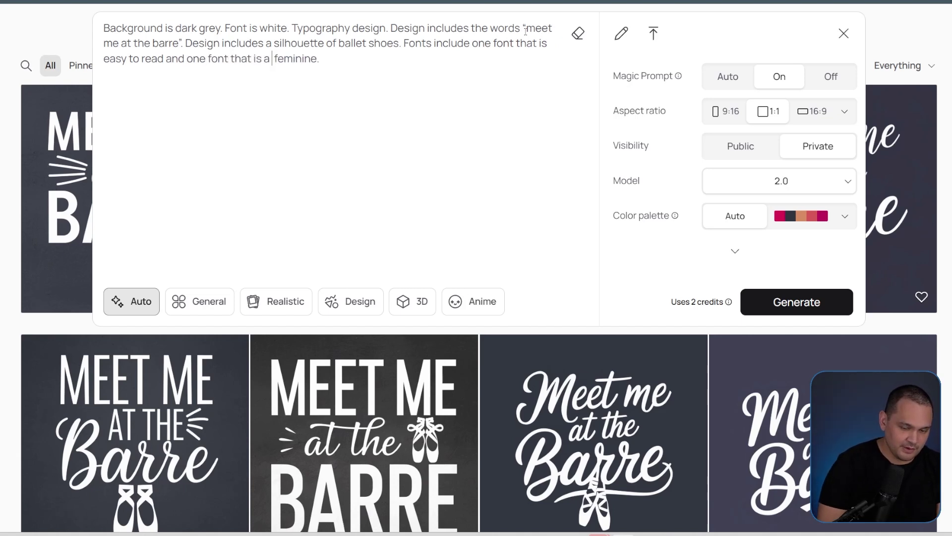
pyautogui.press('BackSpace')
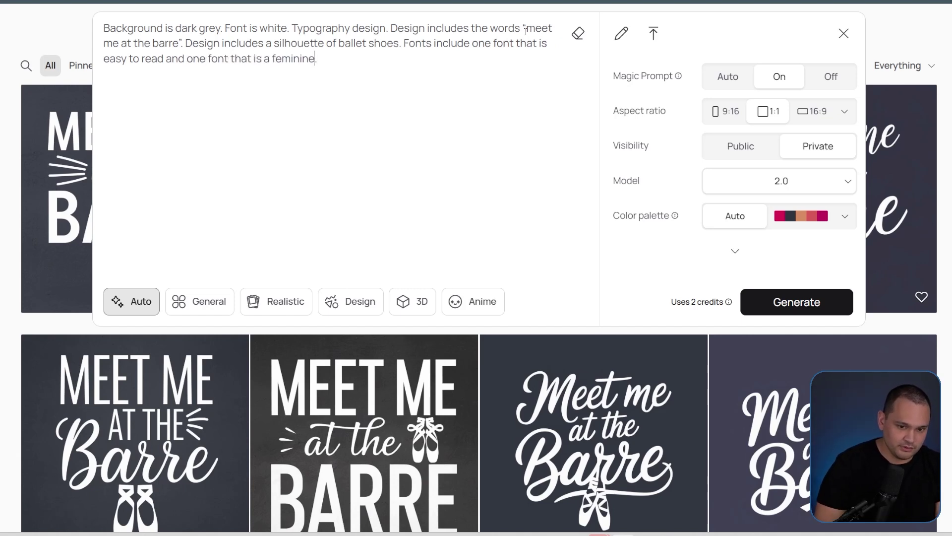
pyautogui.write('ript font')
# Specify in the prompt that the ballet shoes are "at the bottom of the design" and generate new images
pyautogui.click(402, 43)
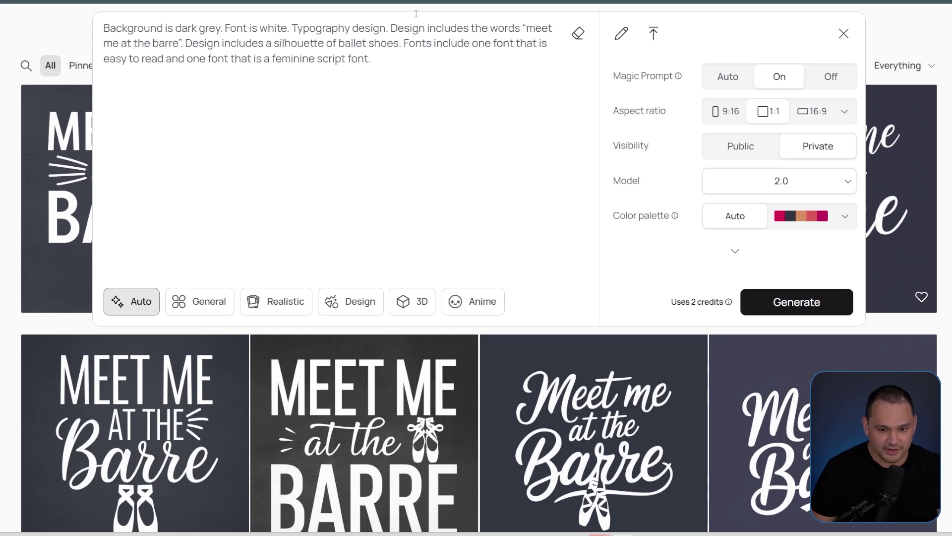
pyautogui.click(396, 48)
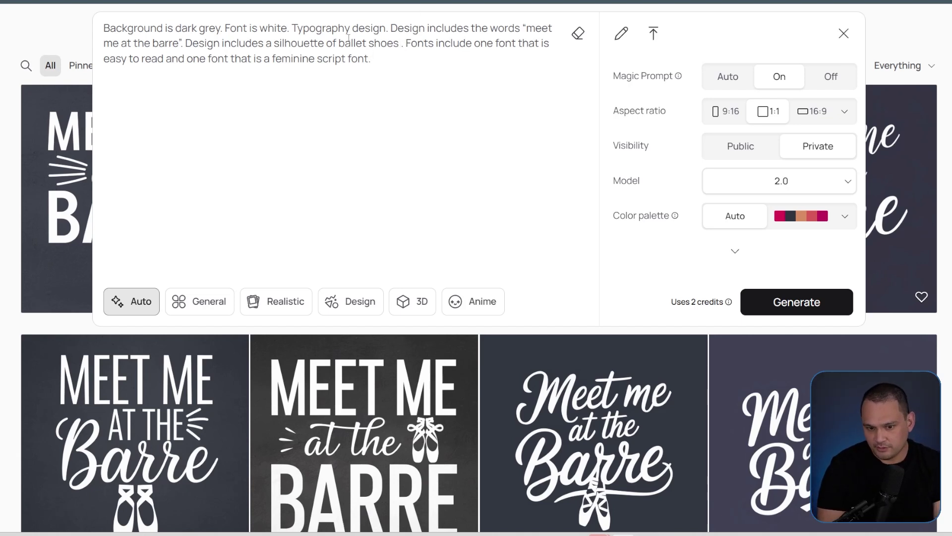
pyautogui.write('at the bottom of')
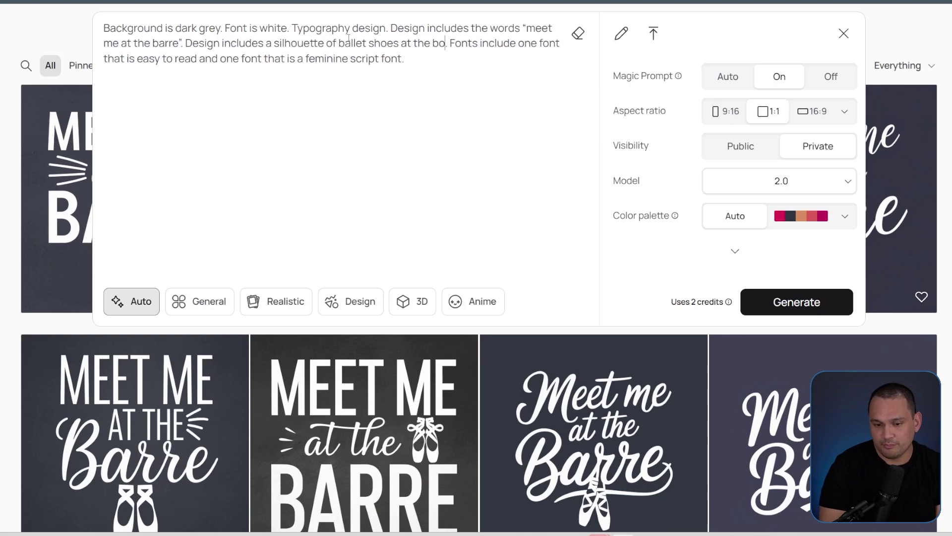
pyautogui.write(' the design')
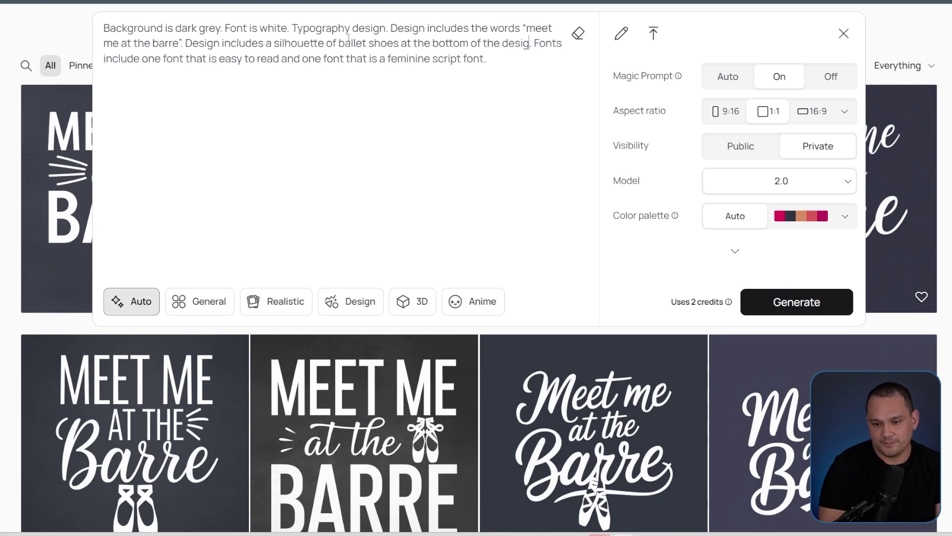
pyautogui.press('Return')
# Change the ballet shoes' placement in the prompt to the top of the design and close the prompt editor
pyautogui.click(451, 39)
pyautogui.doubleClick(451, 43)
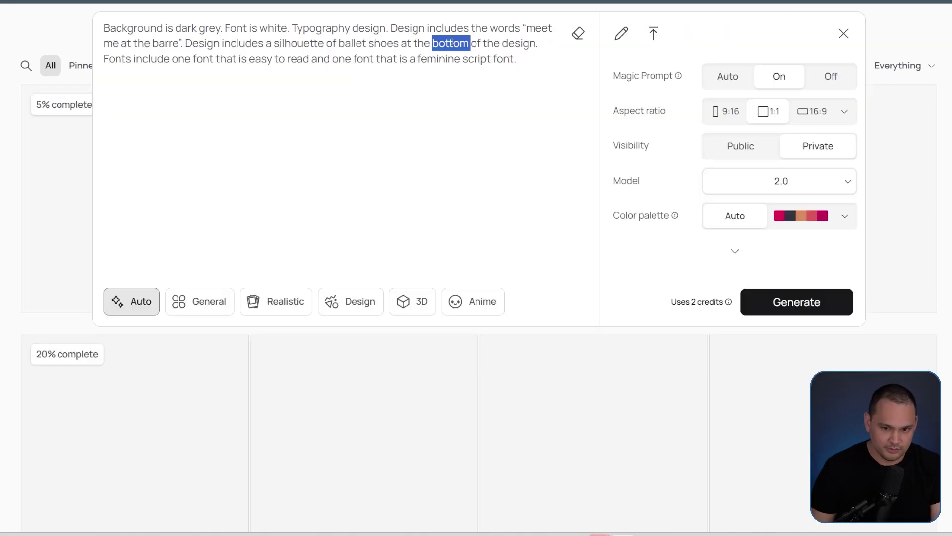
pyautogui.write('top')
pyautogui.press('Escape')
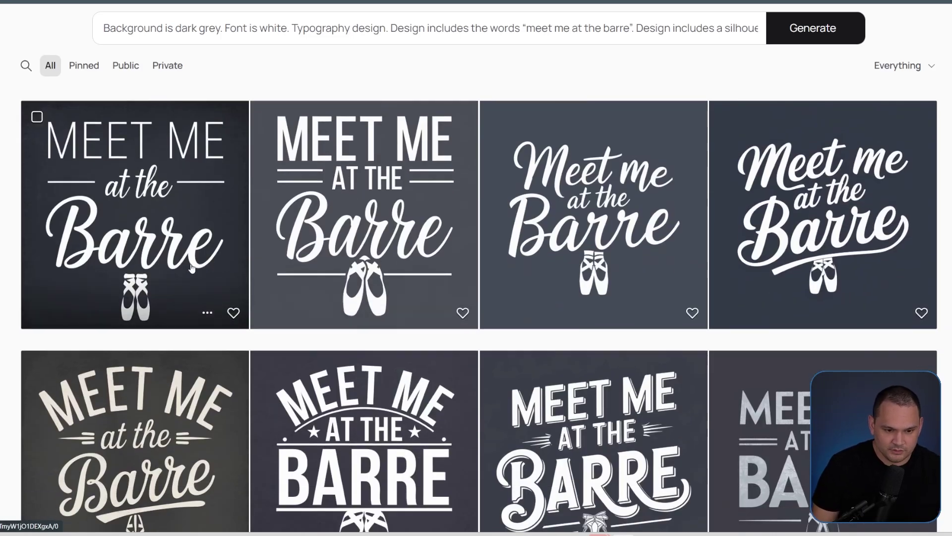
# Review the generated "meet me at the barre" designs and like the one with shoes above star-flanked "AT THE" and dots under "BARRE"
pyautogui.scroll(-3, 144, 270)
pyautogui.scroll(-2, 161, 276)
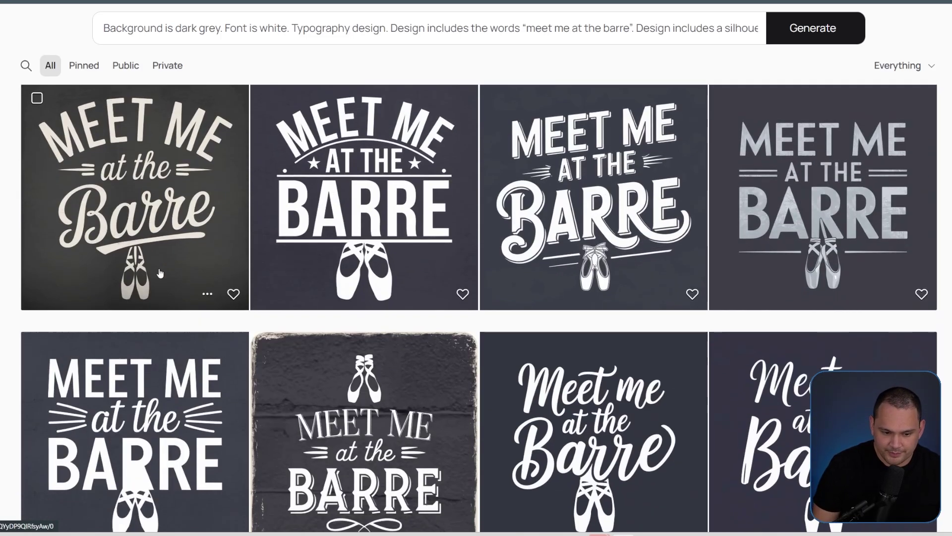
pyautogui.scroll(-4, 473, 282)
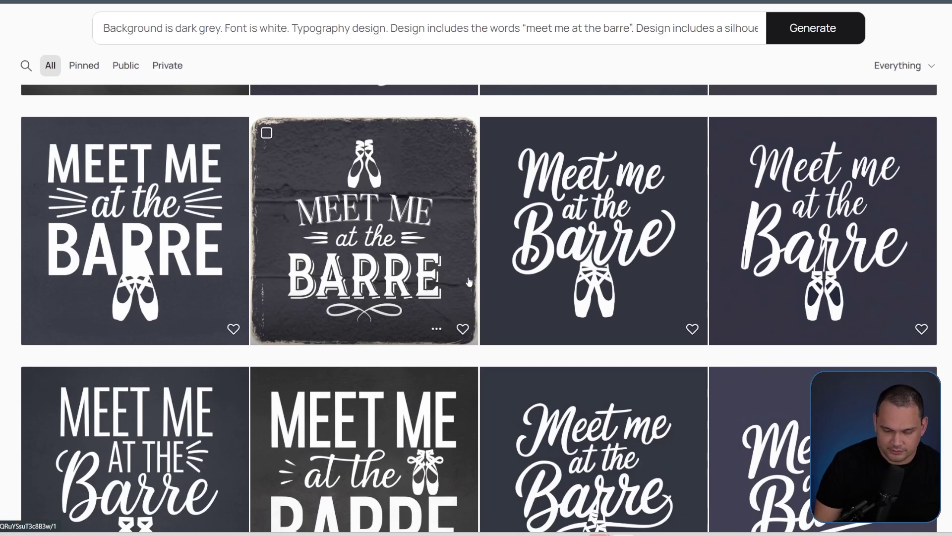
pyautogui.scroll(7, 466, 279)
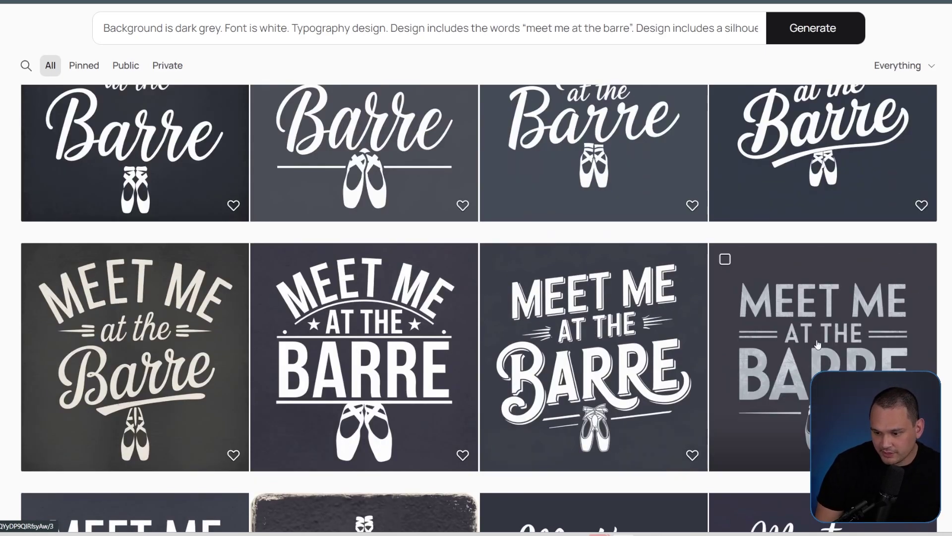
pyautogui.scroll(10, 157, 369)
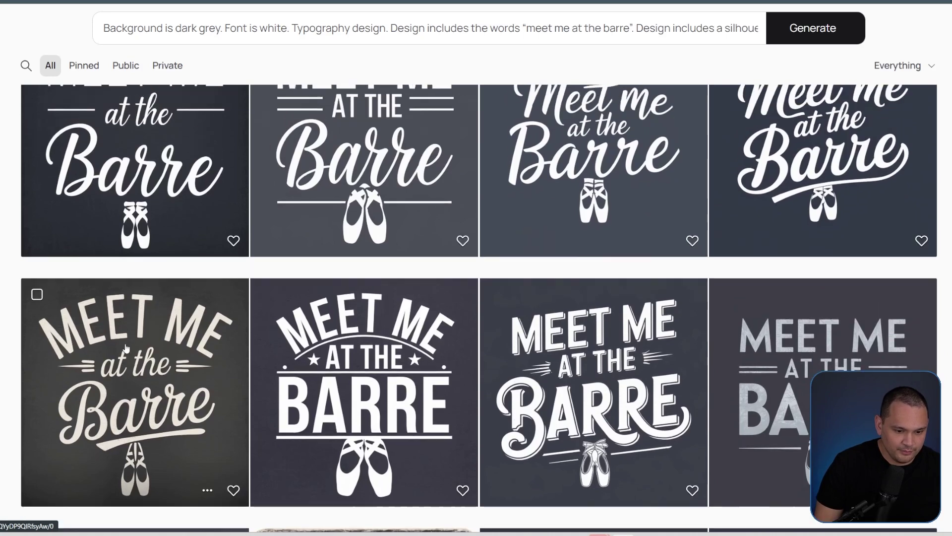
pyautogui.scroll(2, 157, 368)
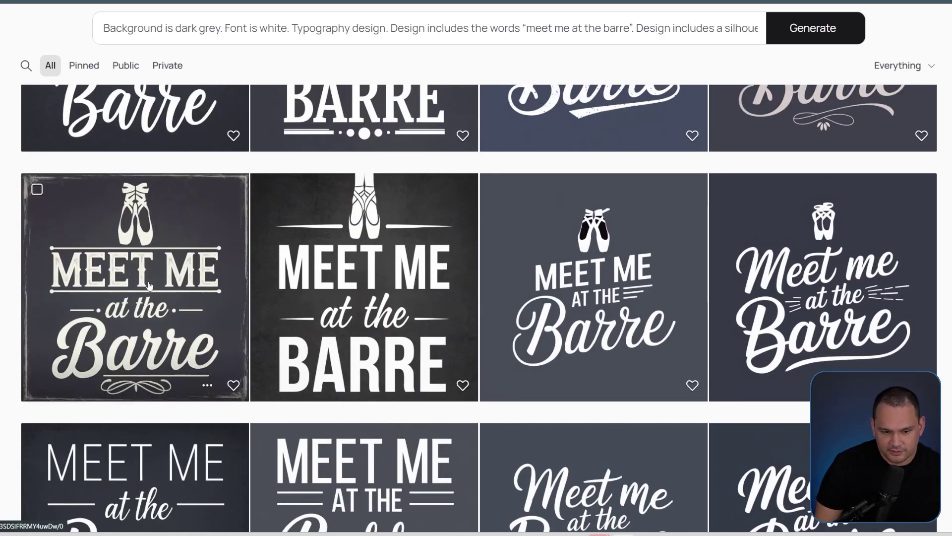
pyautogui.scroll(3, 134, 337)
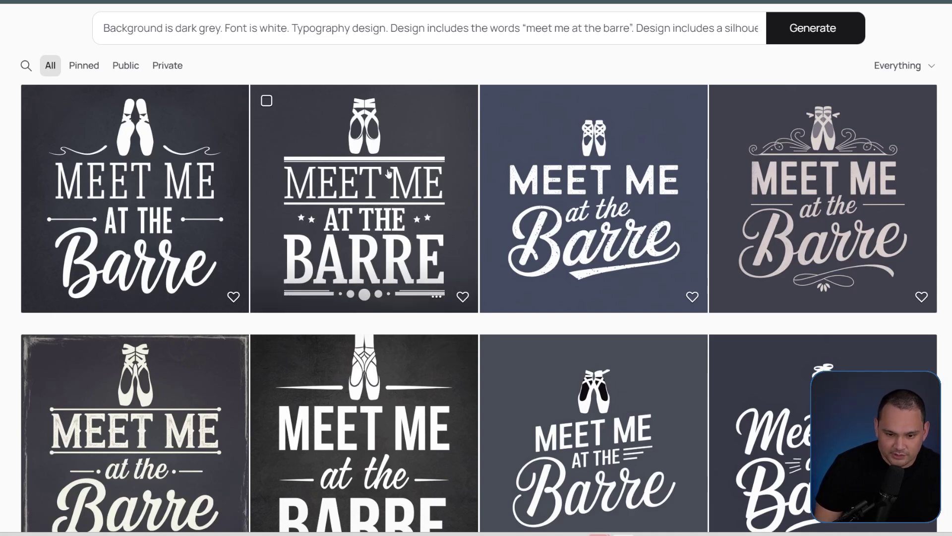
pyautogui.click(462, 296)
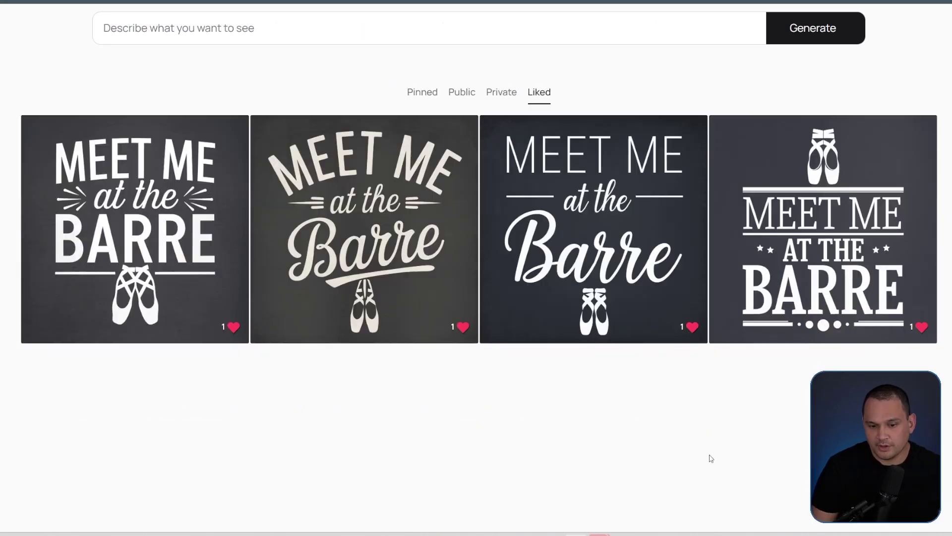